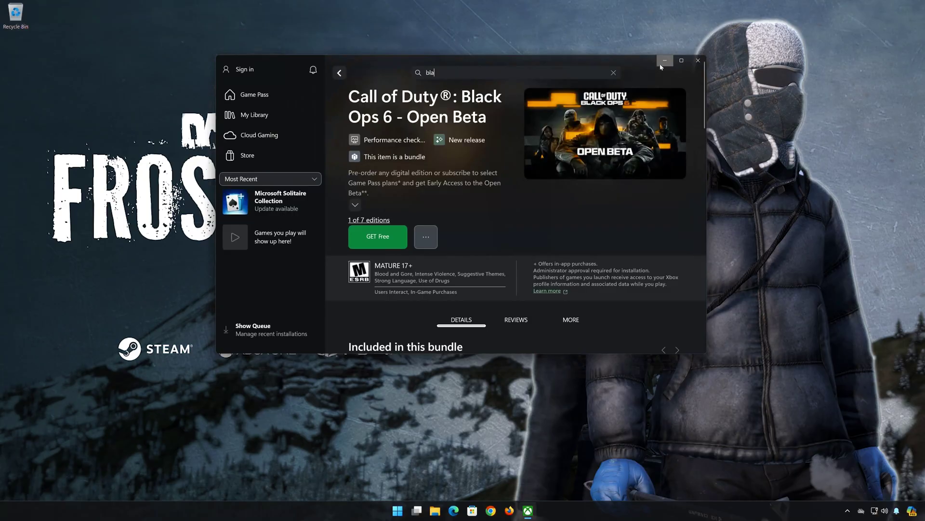
Step: Minimise the Microsoft Store window to reveal the desktop
click(661, 64)
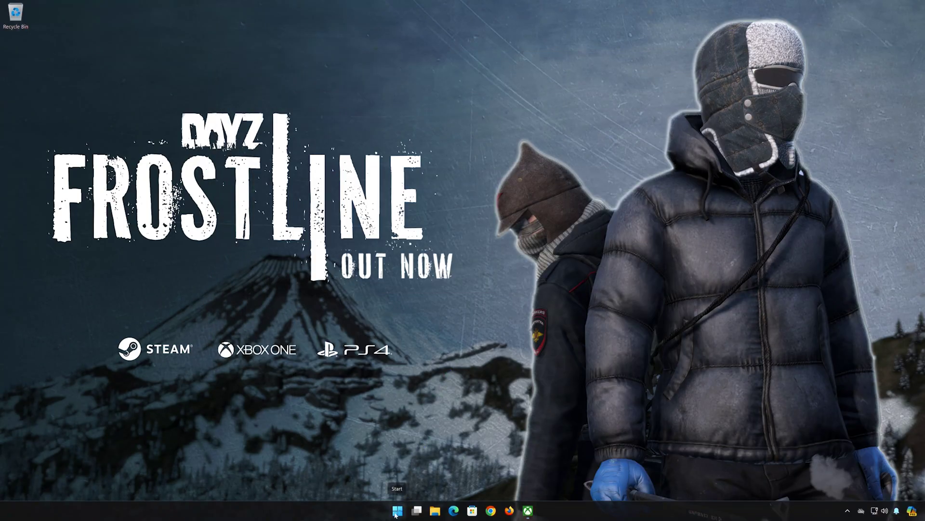
Step: Launch Settings from Start and go to Privacy & security > Windows Security
click(397, 511)
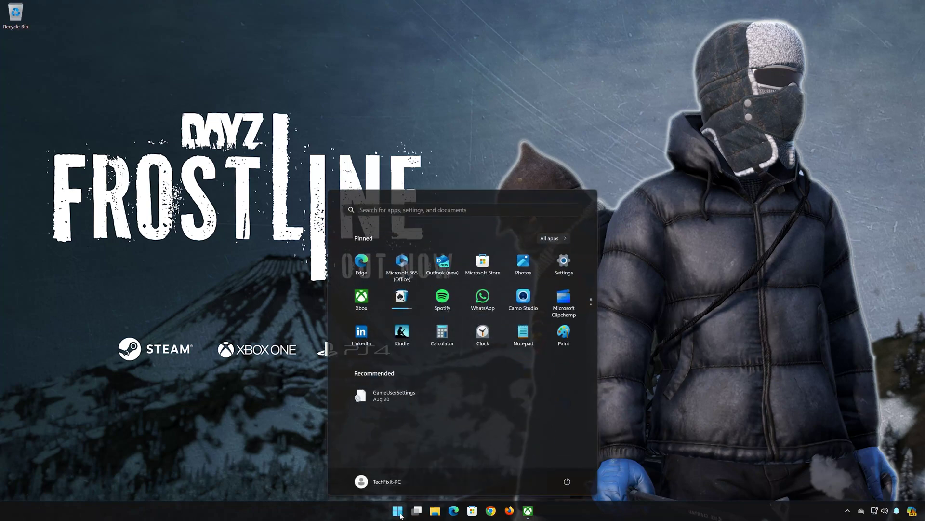
click(569, 263)
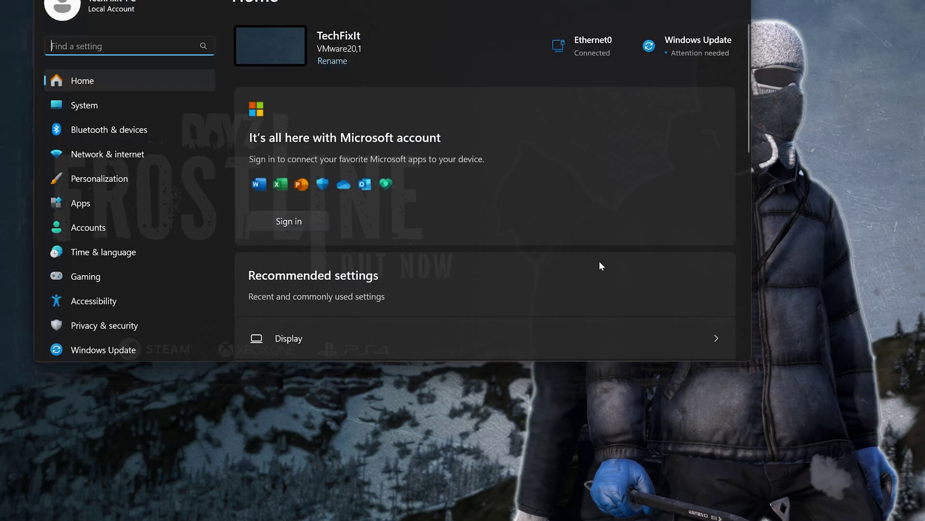
click(128, 325)
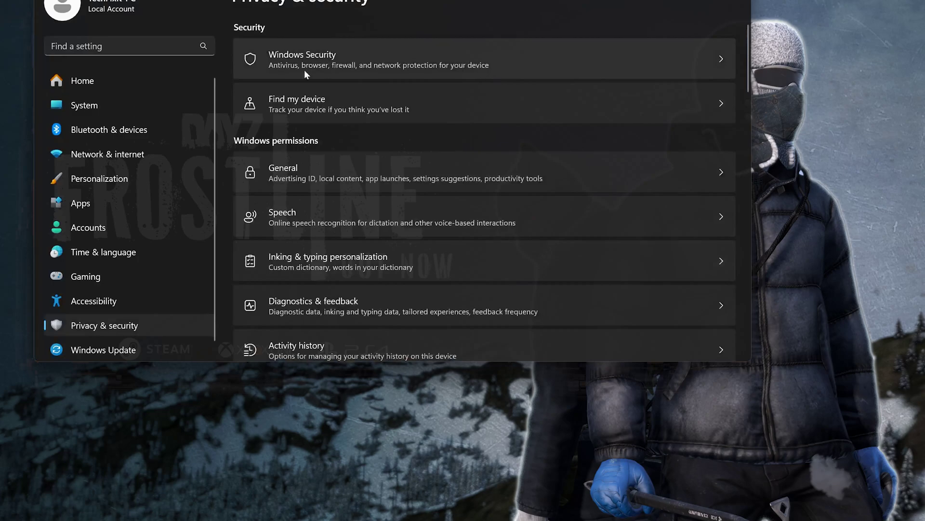
click(387, 60)
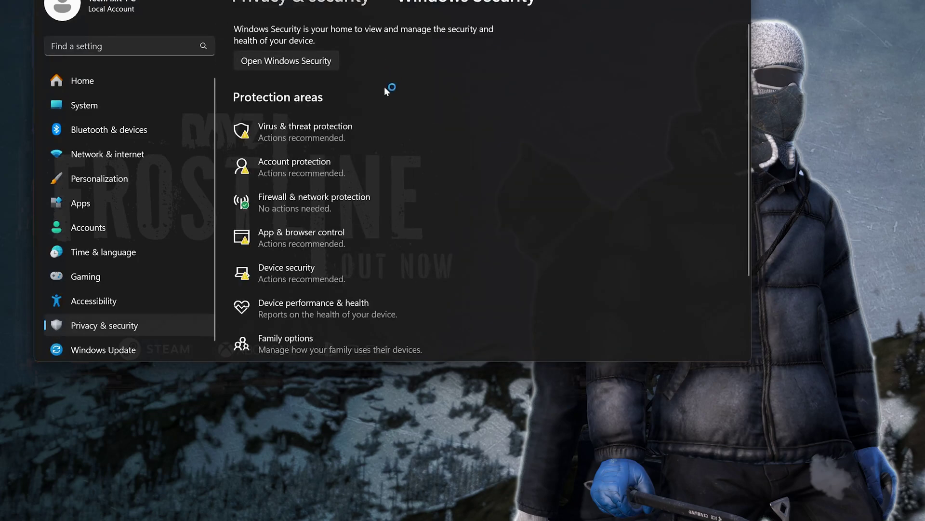
Step: Turn off Real-time protection under Virus & threat protection settings and approve the UAC prompt
click(313, 135)
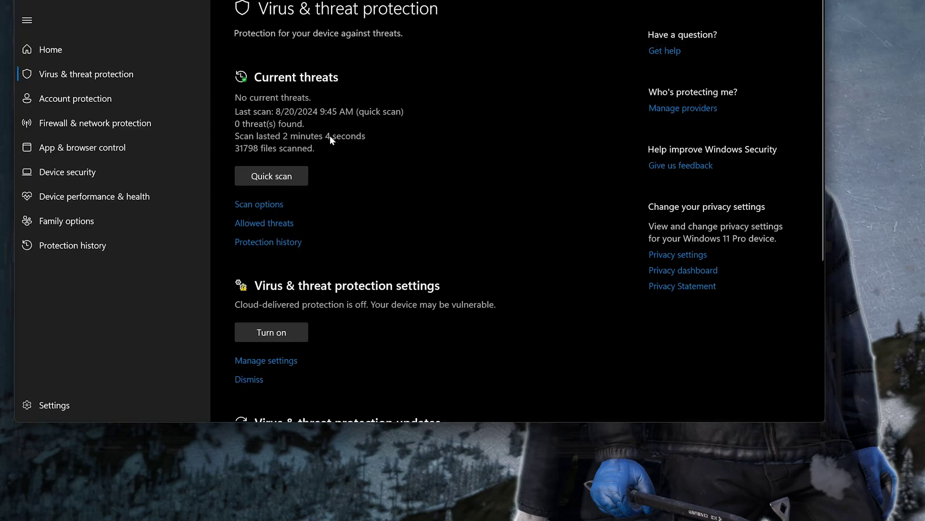
scroll(330, 139, down, 5)
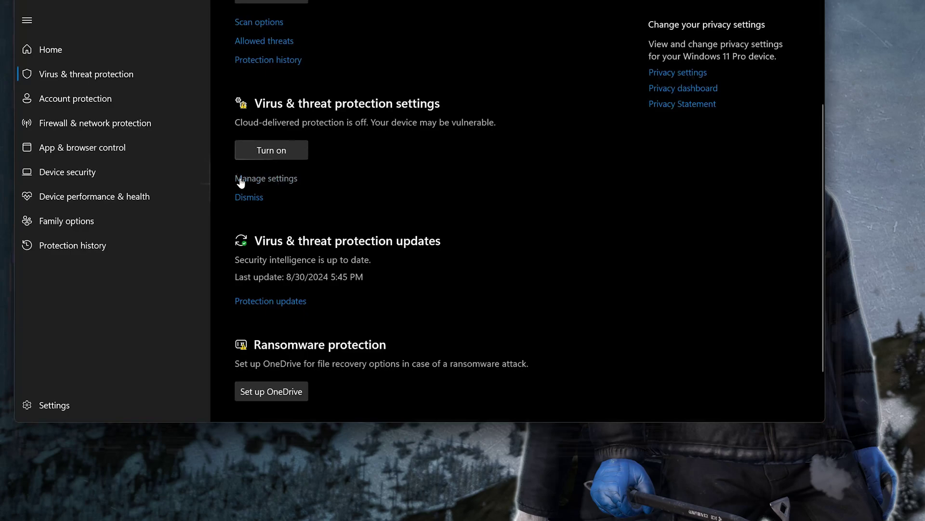
click(275, 180)
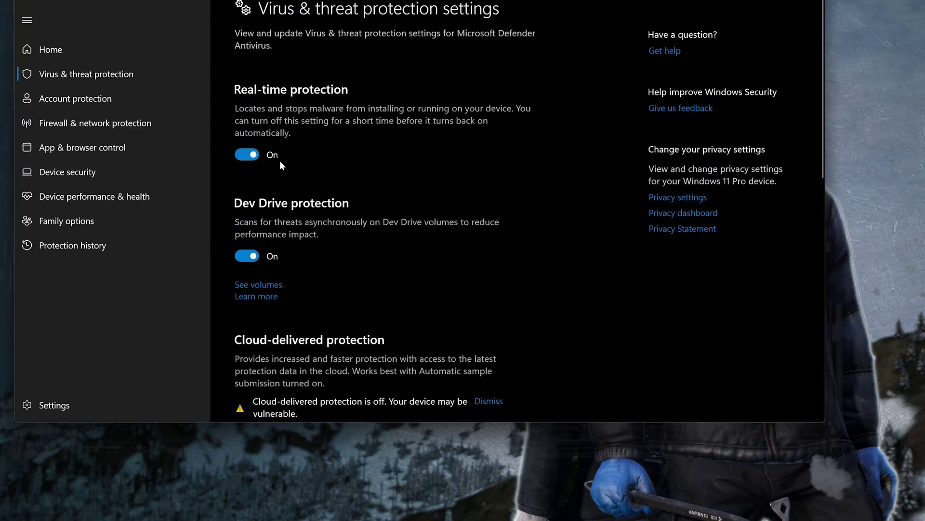
click(242, 155)
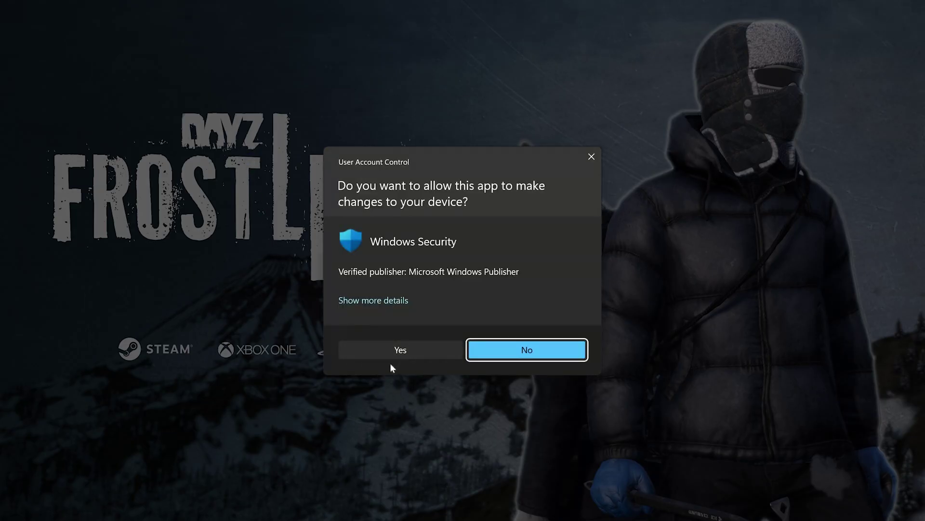
click(390, 355)
scroll(383, 355, down, 5)
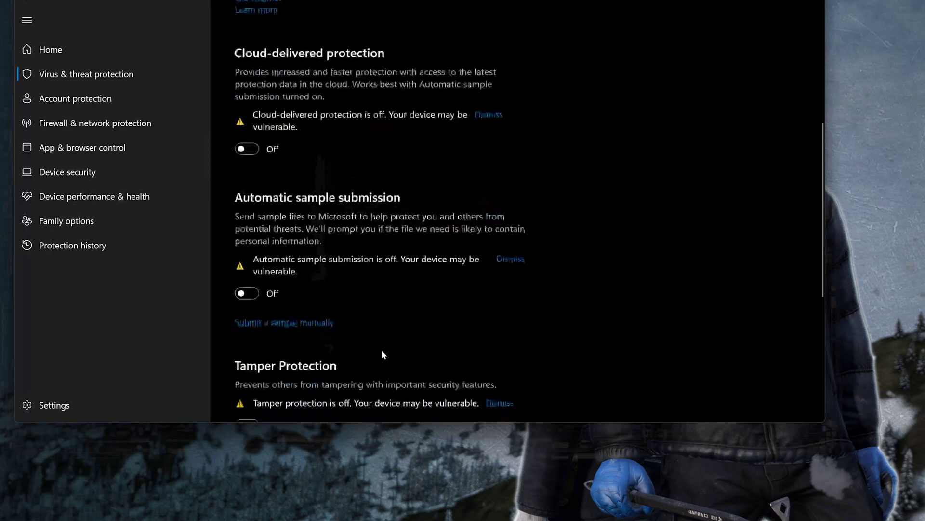
scroll(382, 354, down, 4)
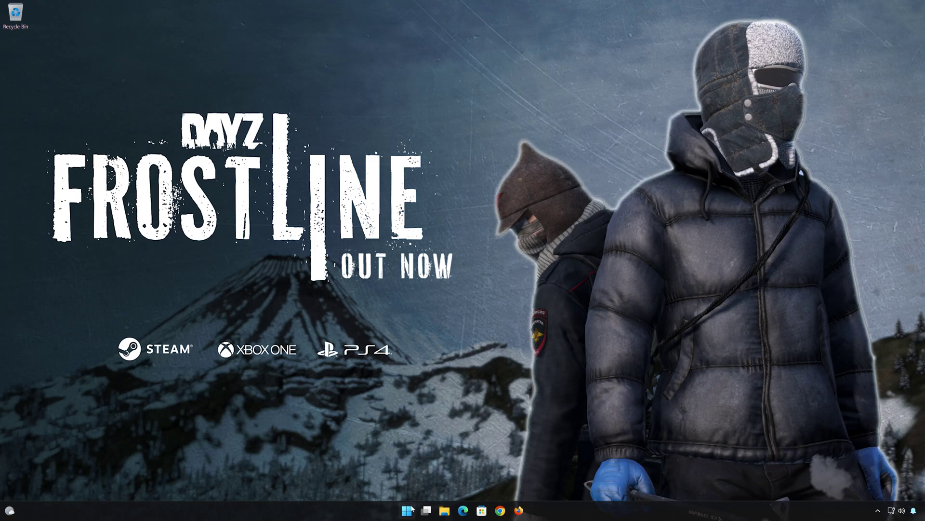
Step: Search Start for cmd and launch it as administrator, approving the UAC prompt
click(407, 510)
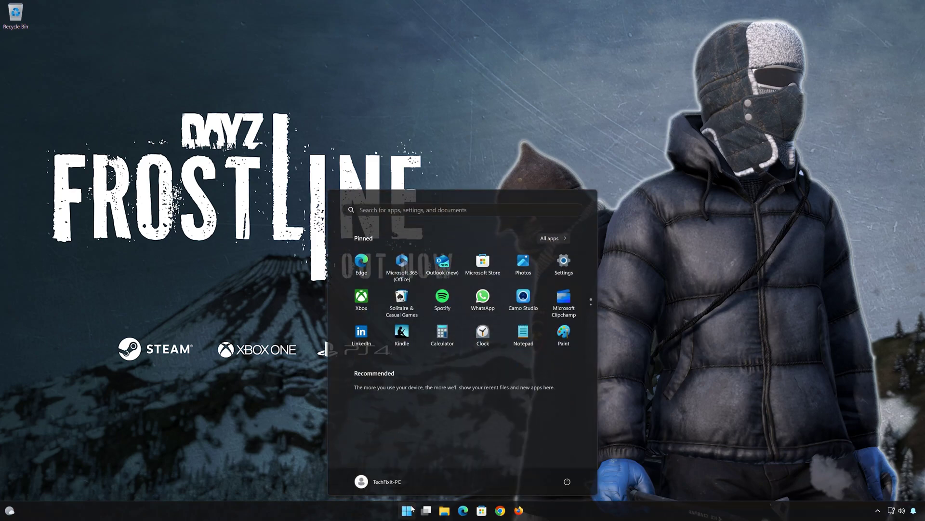
text(cmd)
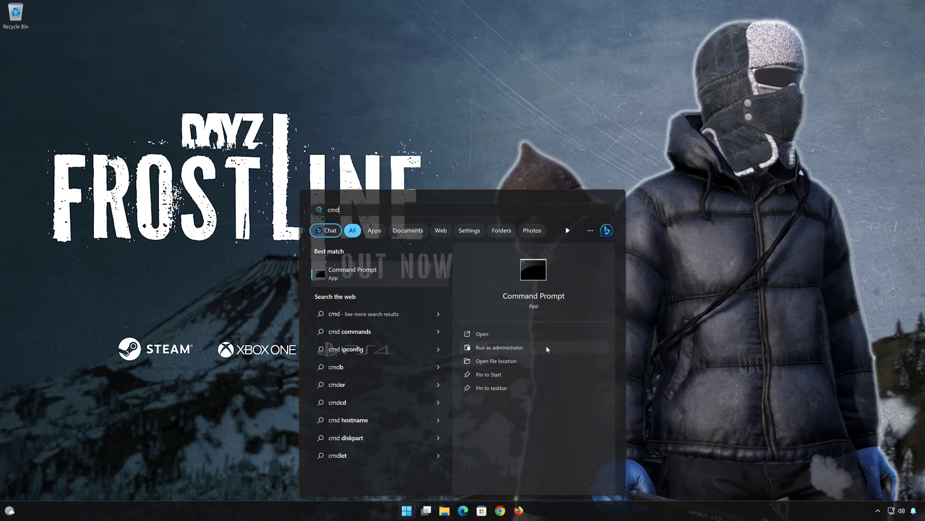
click(545, 346)
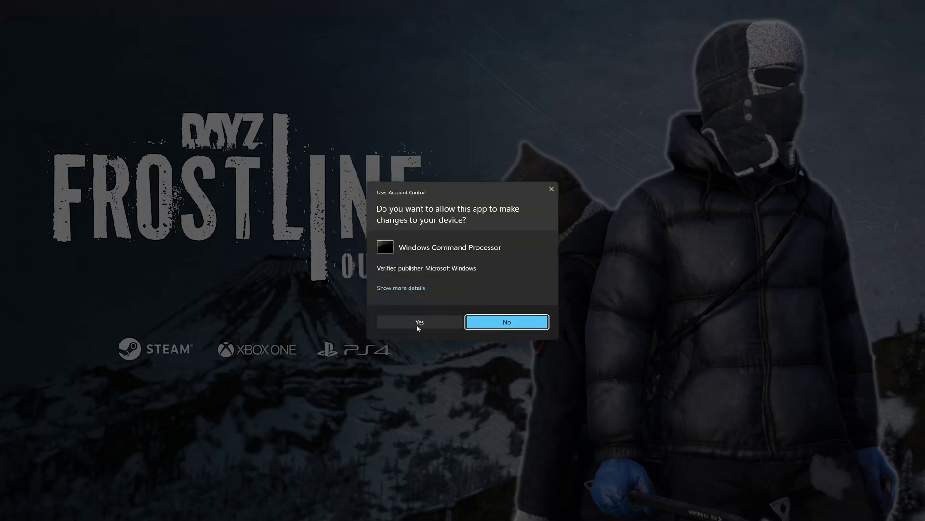
click(417, 325)
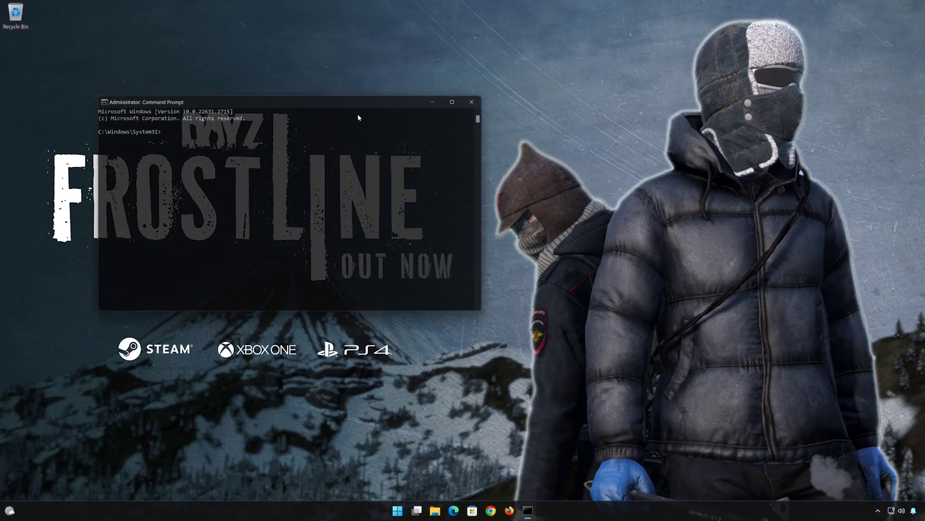
Step: Run sfc /scannow in the centred admin Command Prompt, then exit it
drag(353, 106, 519, 148)
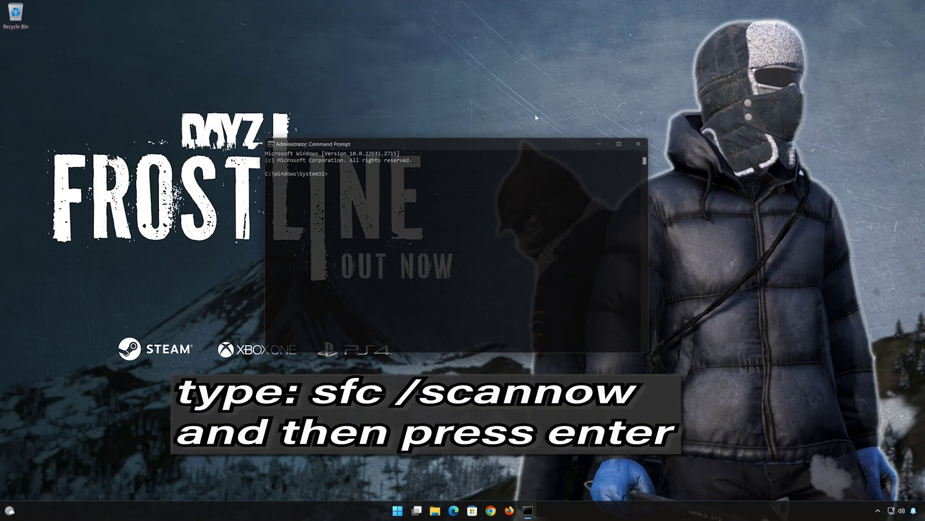
text(sf)
text(c /sca)
text(nn)
text(ow)
key(Return)
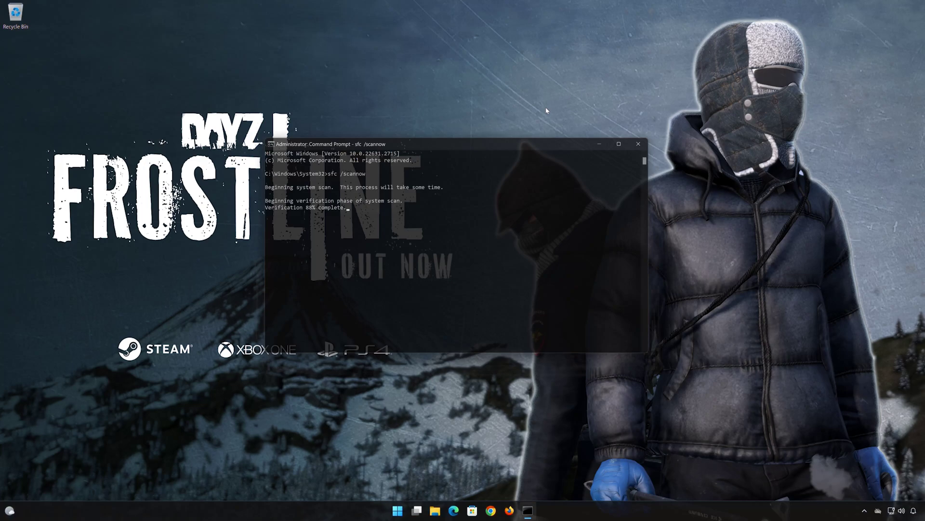
text(ex)
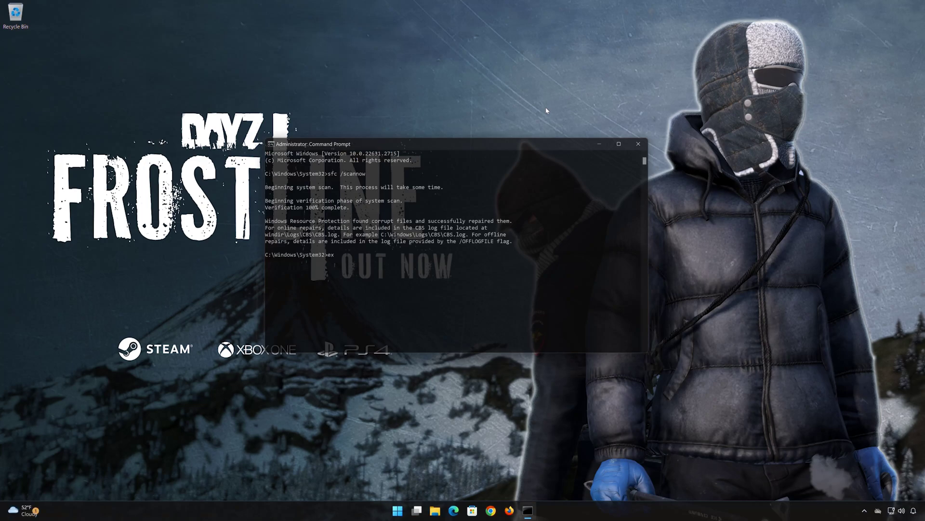
text(it)
key(Return)
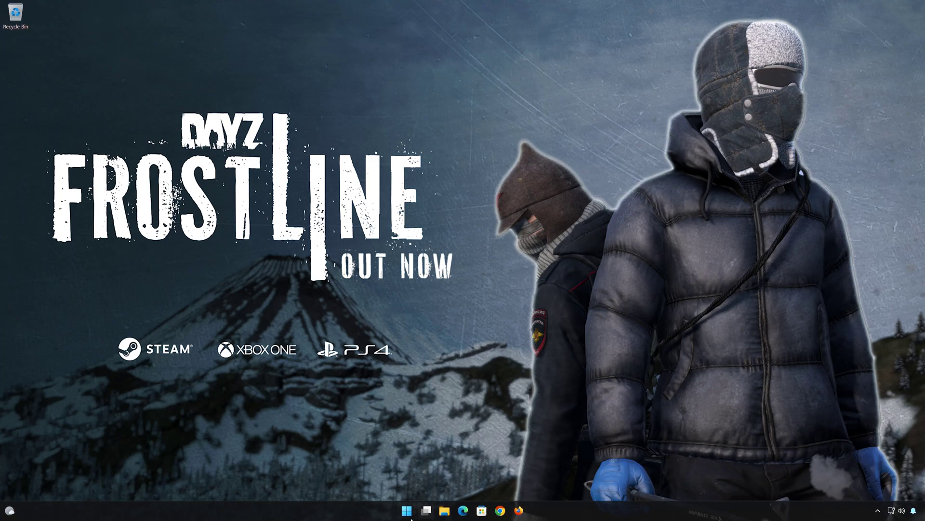
Step: Search Start for powershell and run it as administrator, approving the UAC prompt
click(414, 514)
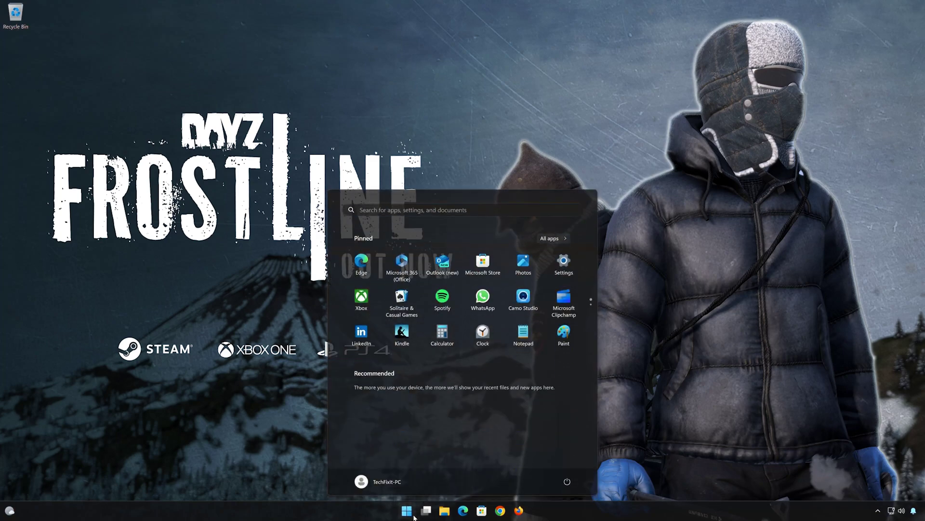
text(powers)
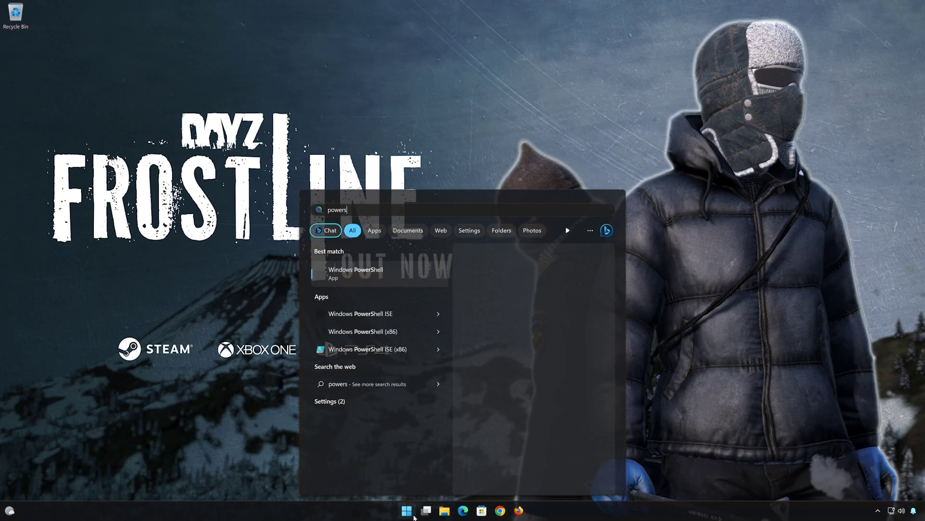
text(hell)
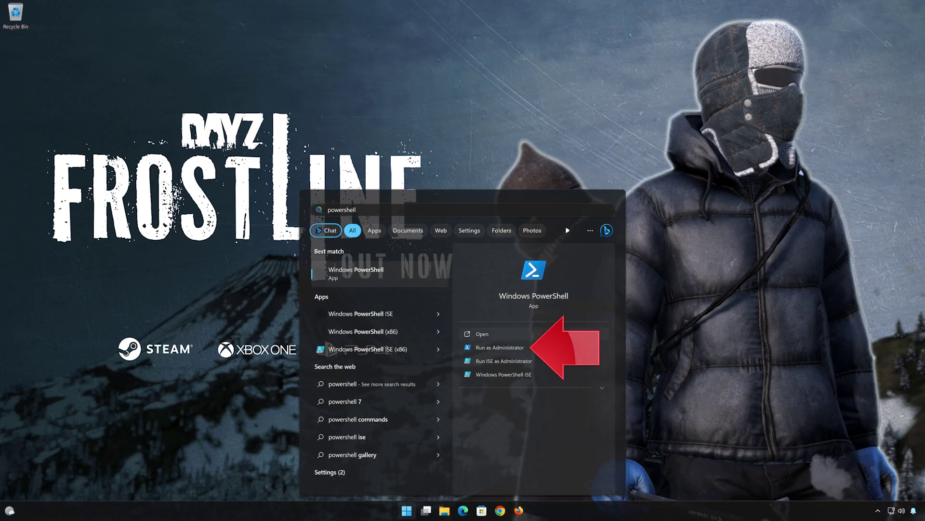
click(537, 350)
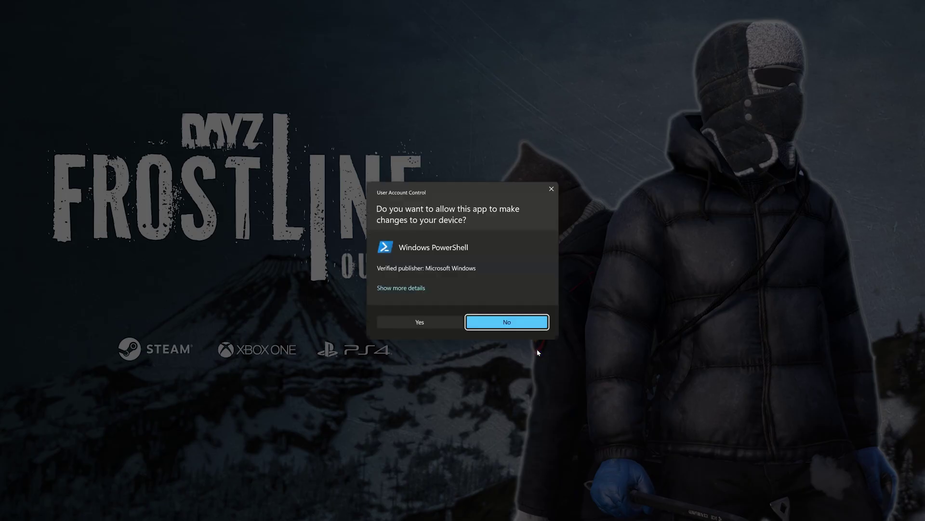
click(419, 324)
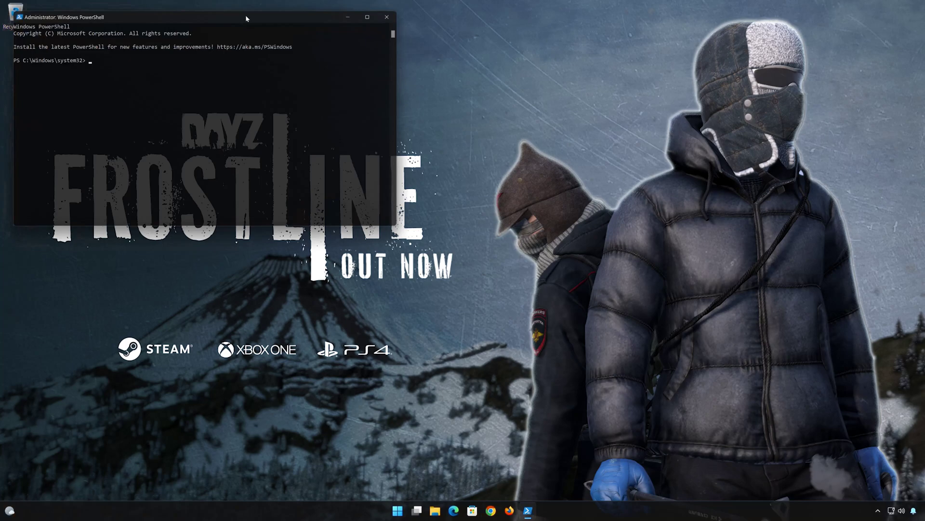
Step: Run Dism /Online /Cleanup-Image /RestoreHealth to completion in the centred PowerShell window, then exit
drag(245, 16, 506, 122)
text(DISM /)
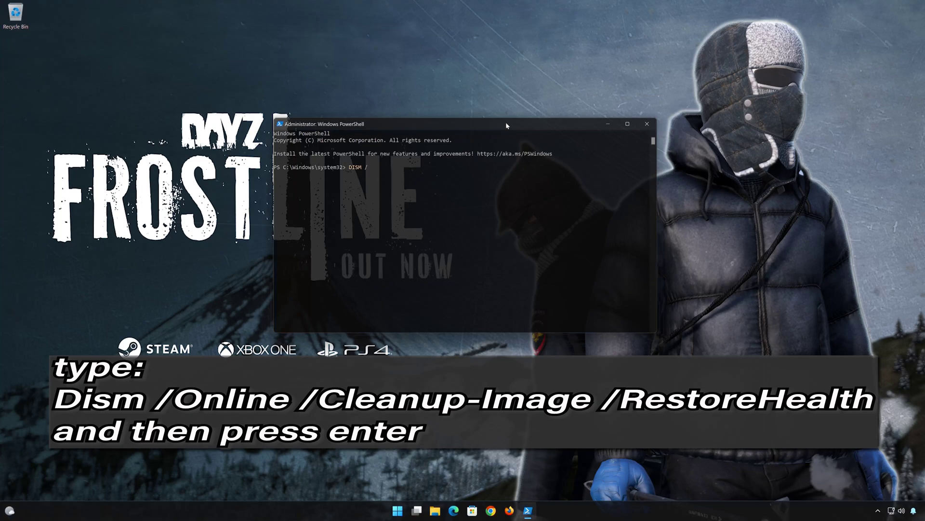
text(Onli)
text(nn)
key(BackSpace)
text(e /)
text(Cl)
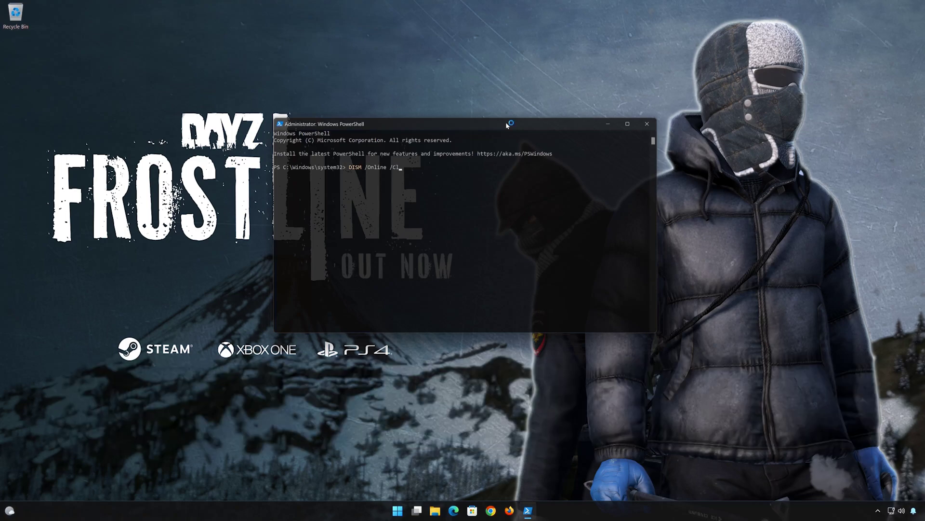
text(eanup)
text(-I)
text(ma)
text(ge)
text( /Rest)
text(ore)
text(Health)
key(Return)
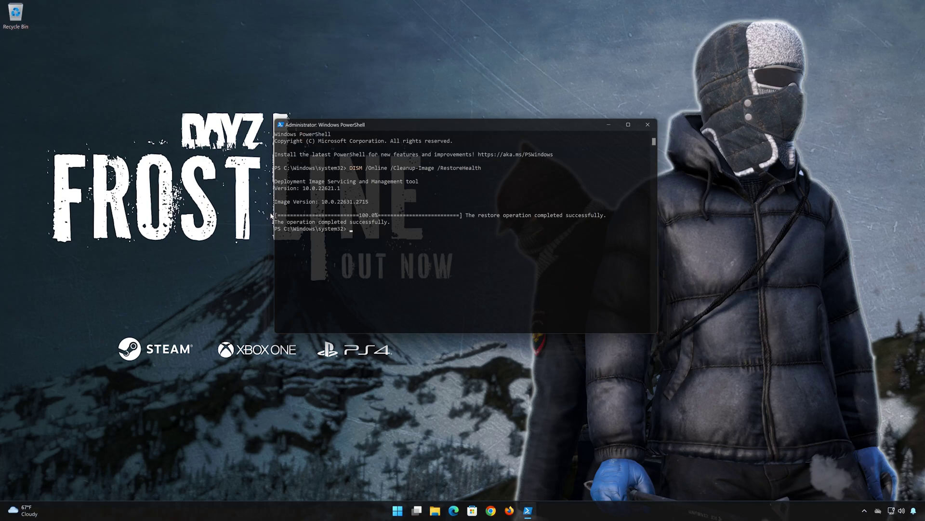
text(exi)
text(t)
key(Return)
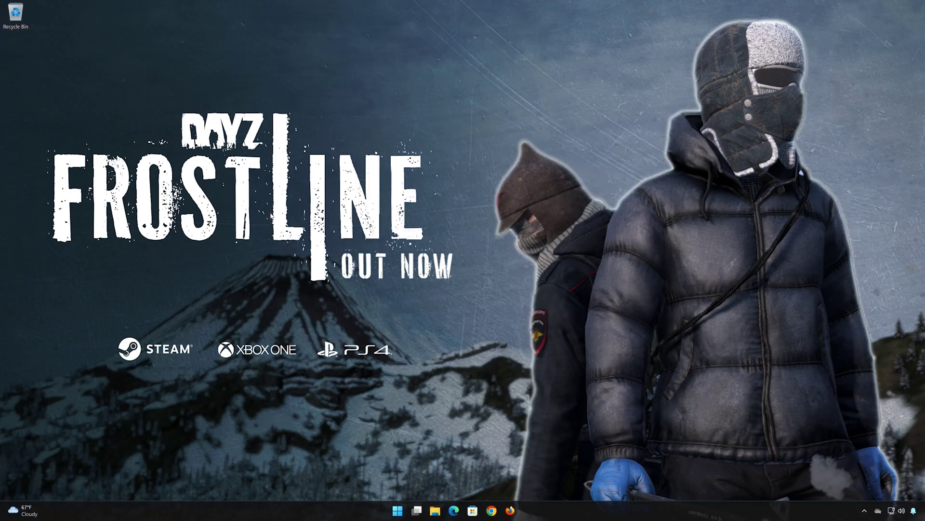